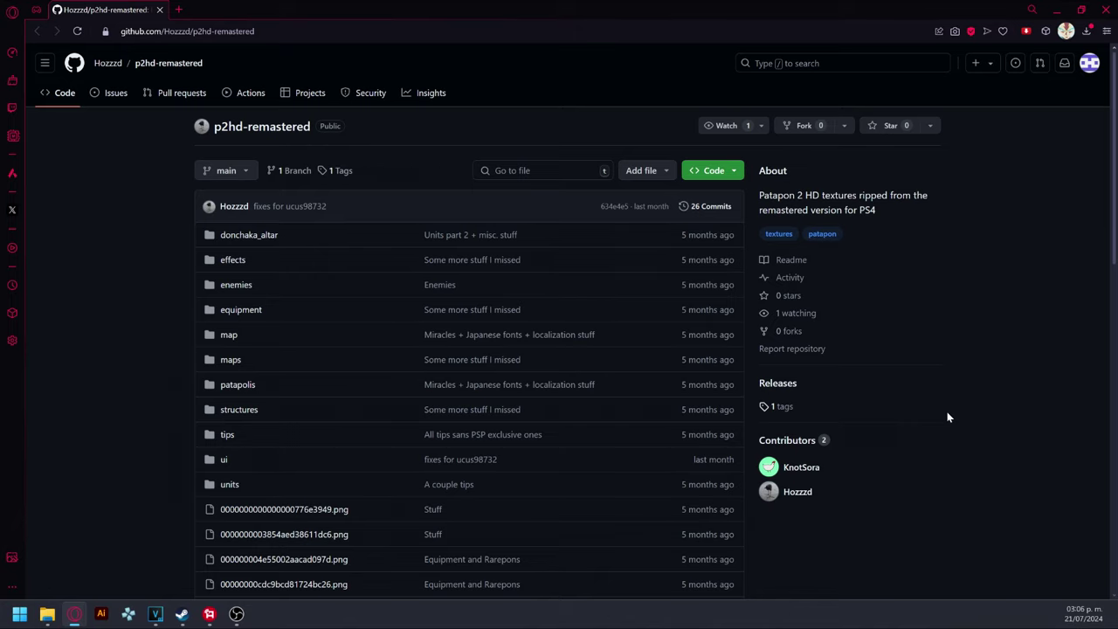
- Review the p2hd-remastered repository's file list and README installation instructions, including the table of Game IDs by region
scroll(947, 417, down, 10)
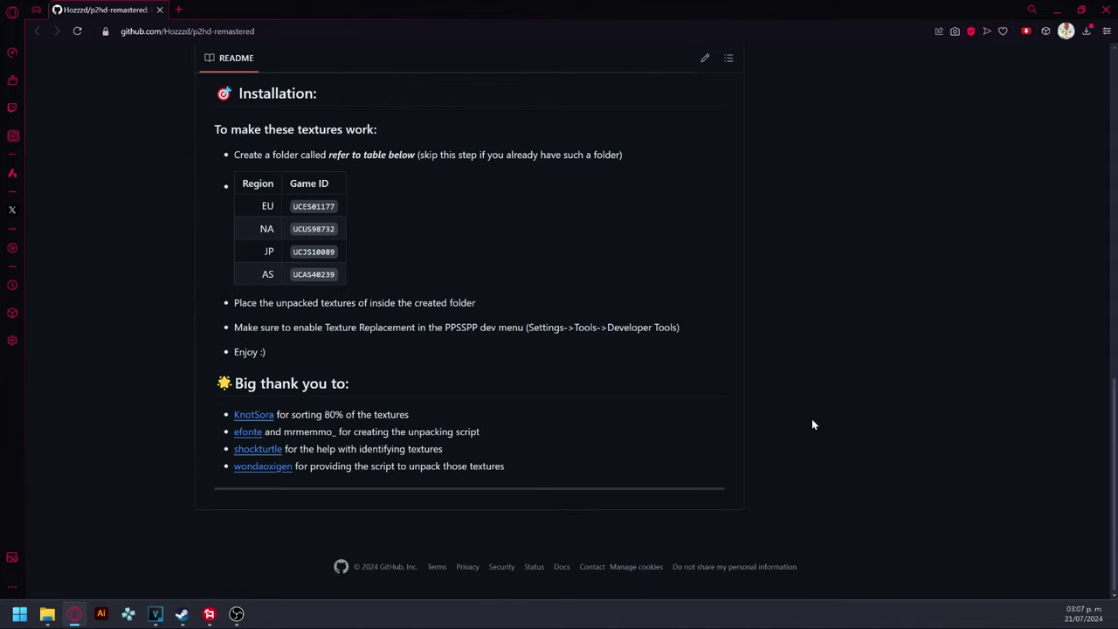
scroll(811, 424, up, 15)
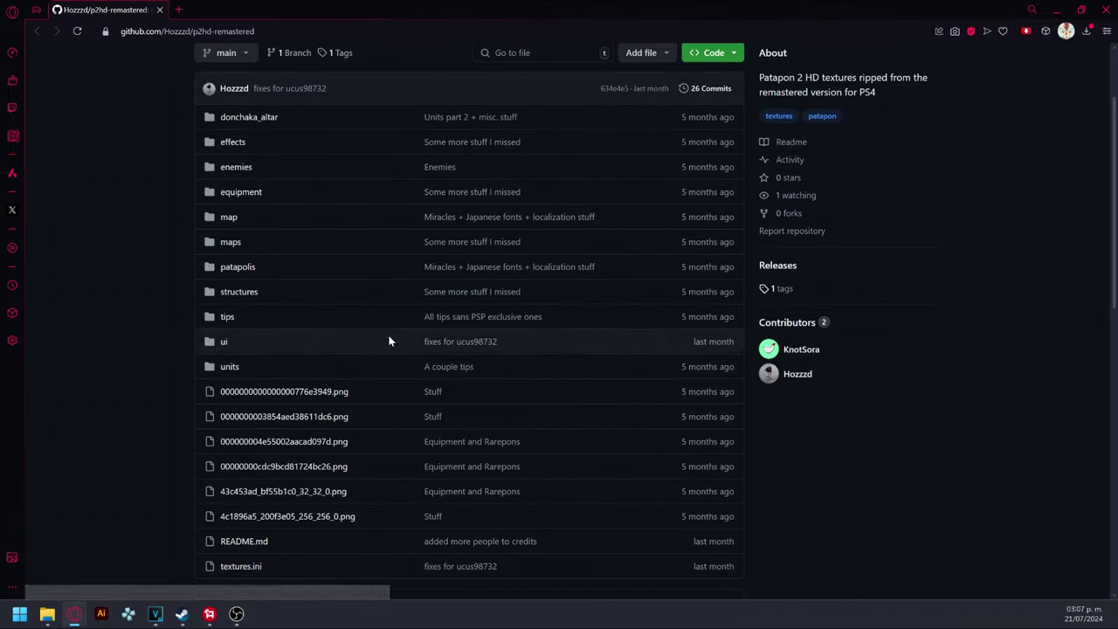
scroll(419, 362, down, 1)
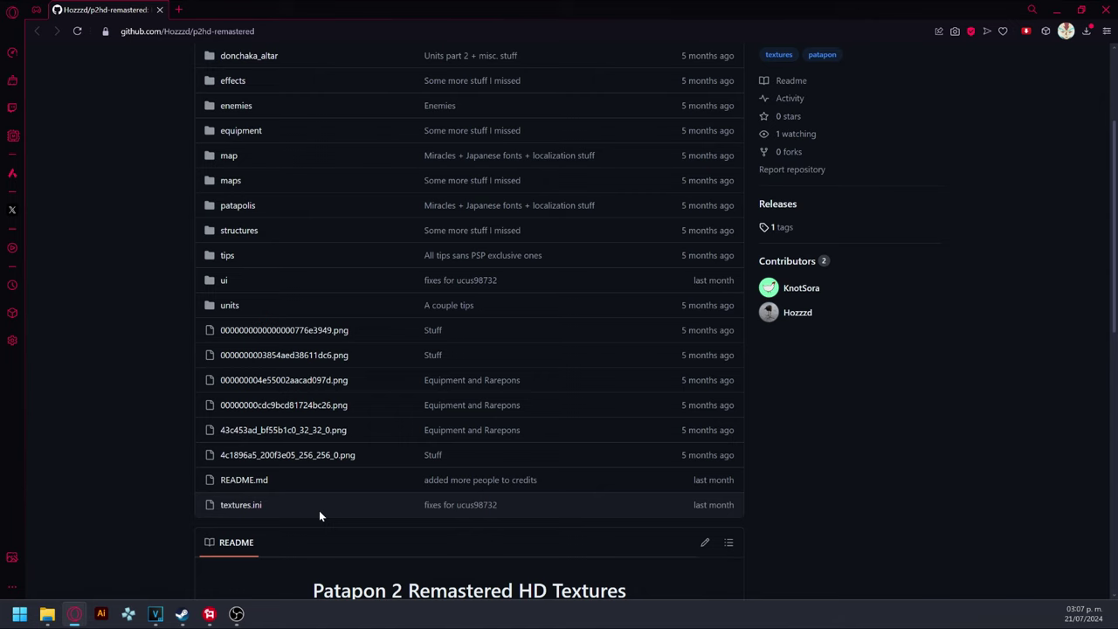
scroll(319, 516, up, 3)
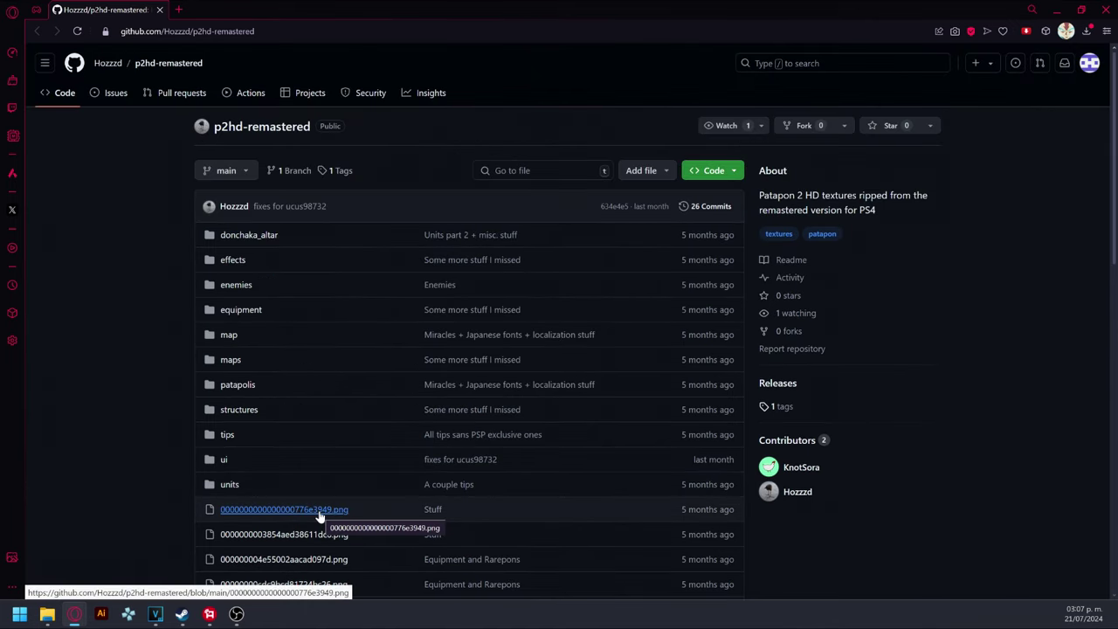
scroll(75, 420, down, 15)
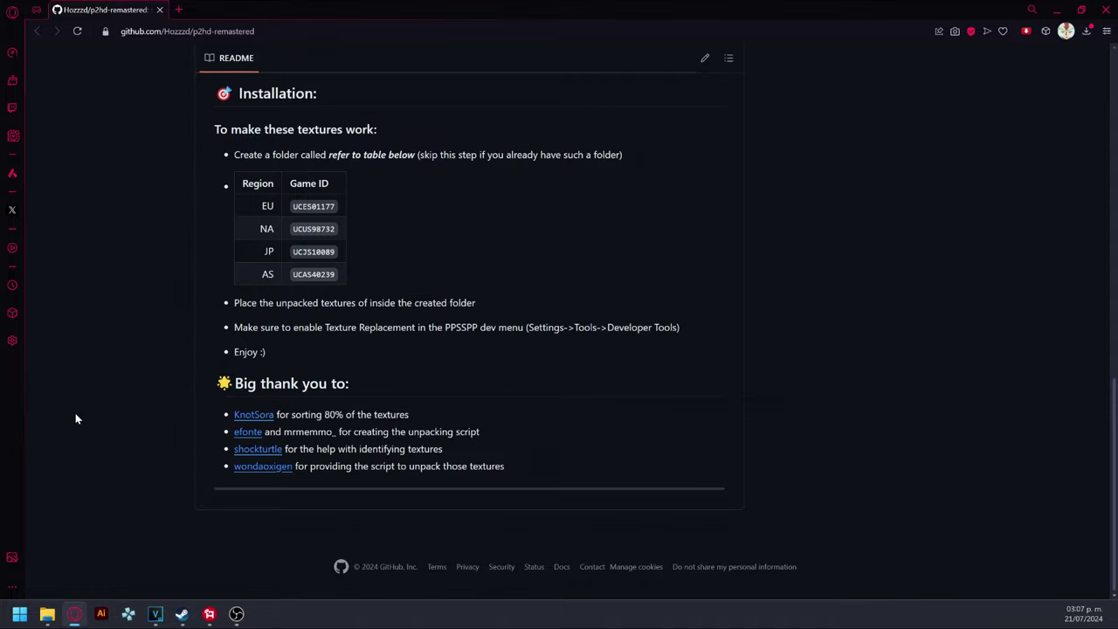
scroll(76, 419, up, 10)
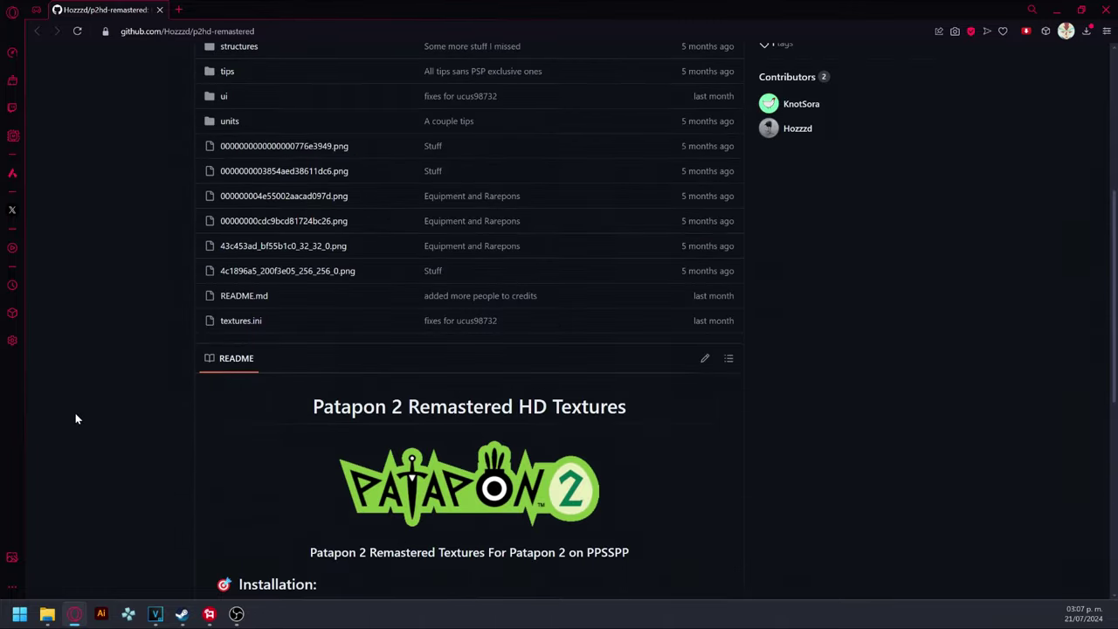
scroll(75, 419, down, 5)
scroll(75, 419, down, 3)
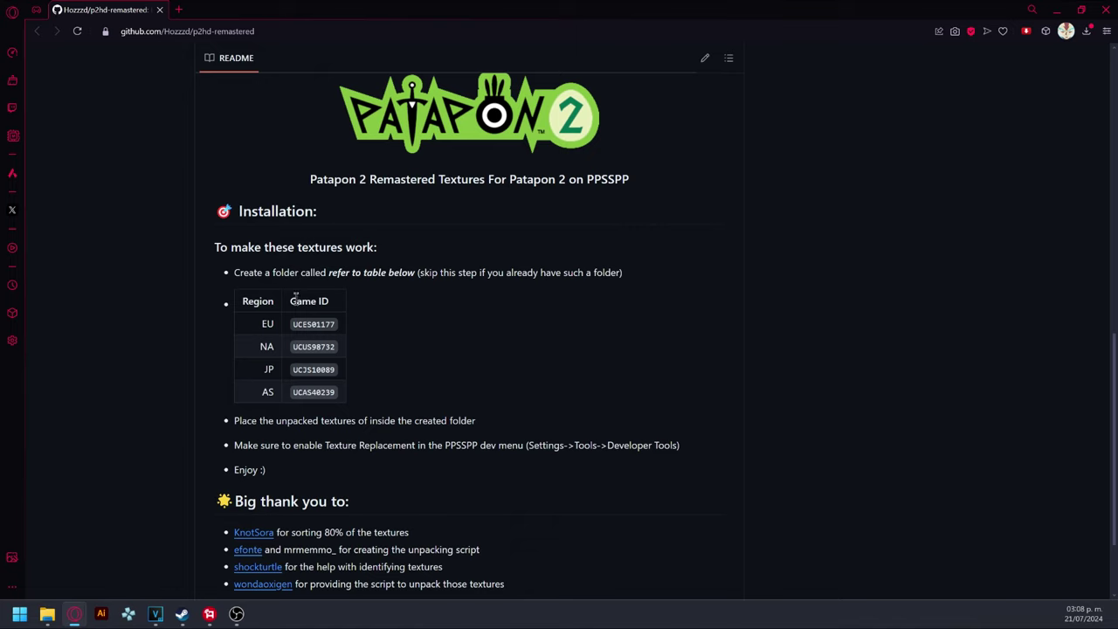
drag(260, 320, 386, 376)
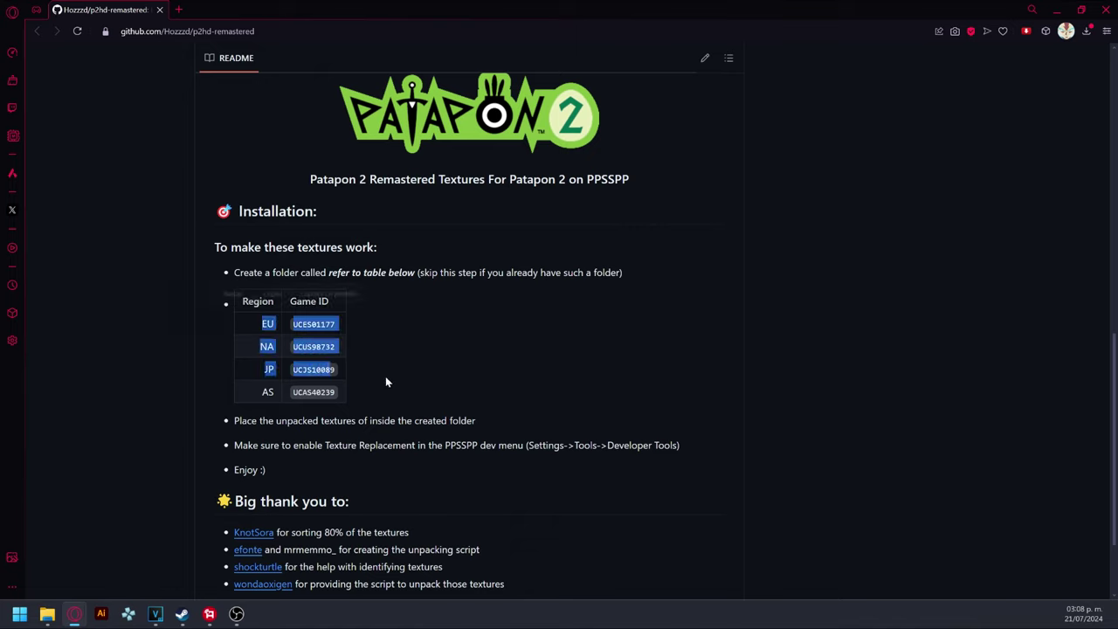
click(336, 369)
click(359, 391)
- Look at the repository's code download options, including the ZIP download, and dismiss them
scroll(359, 392, up, 10)
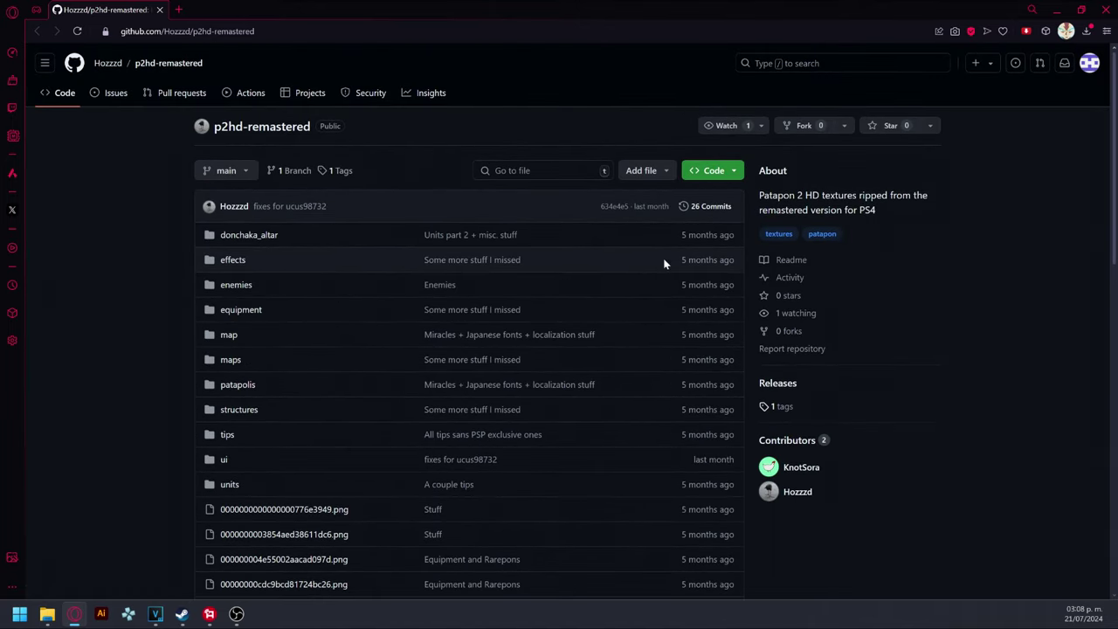
click(712, 175)
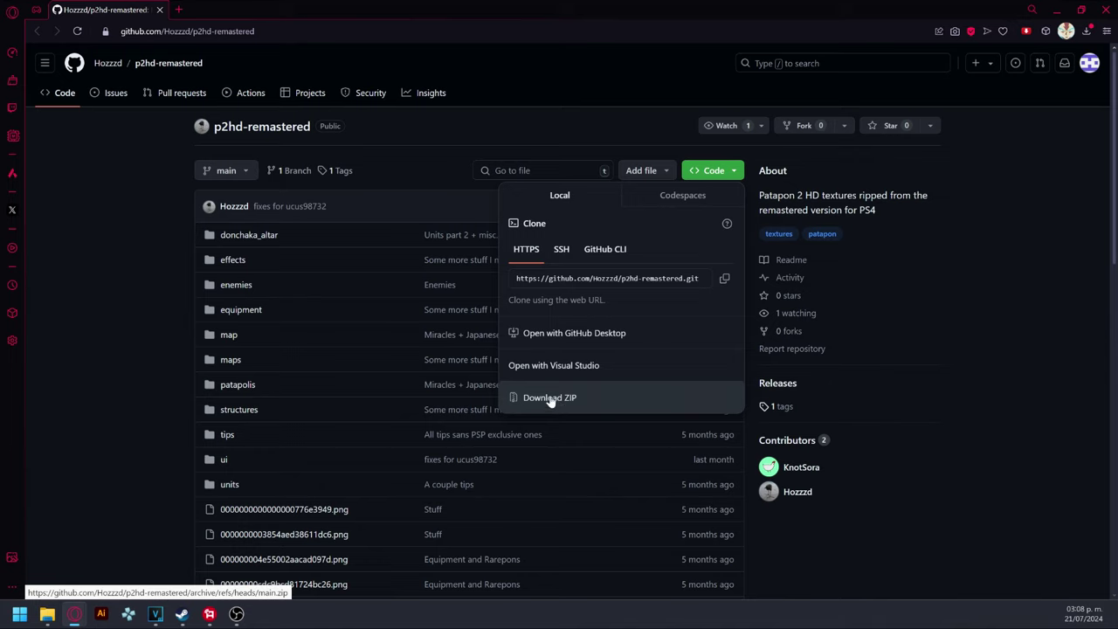
click(163, 345)
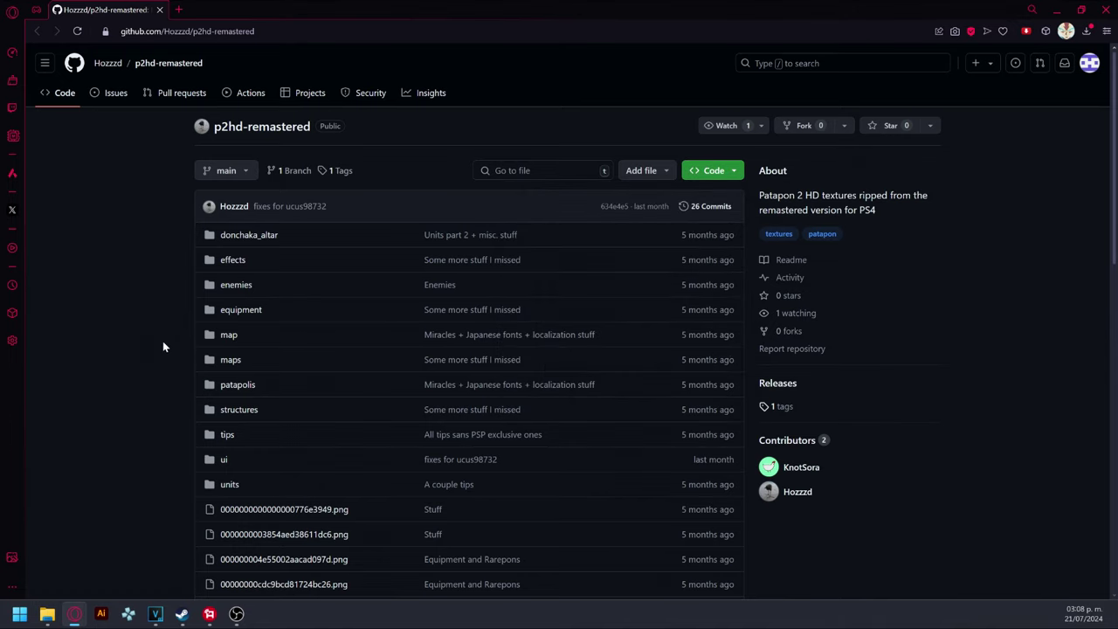
- Check the file size in the properties of p2hd-remastered-main.zip on the desktop, and close the properties
click(1054, 12)
drag(449, 114, 573, 105)
right_click(573, 108)
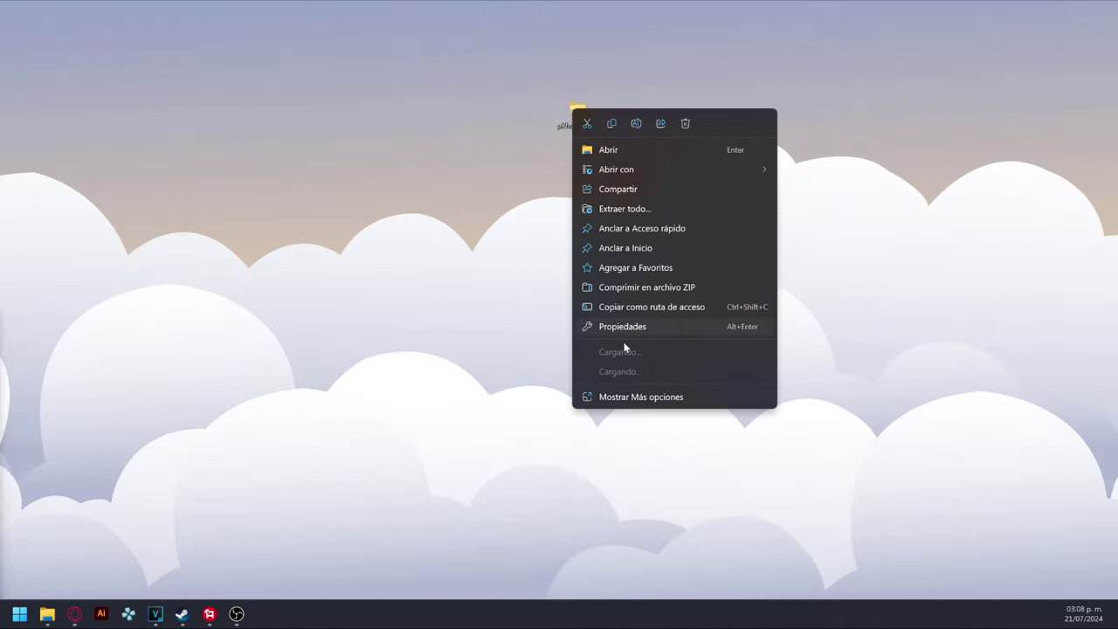
click(630, 327)
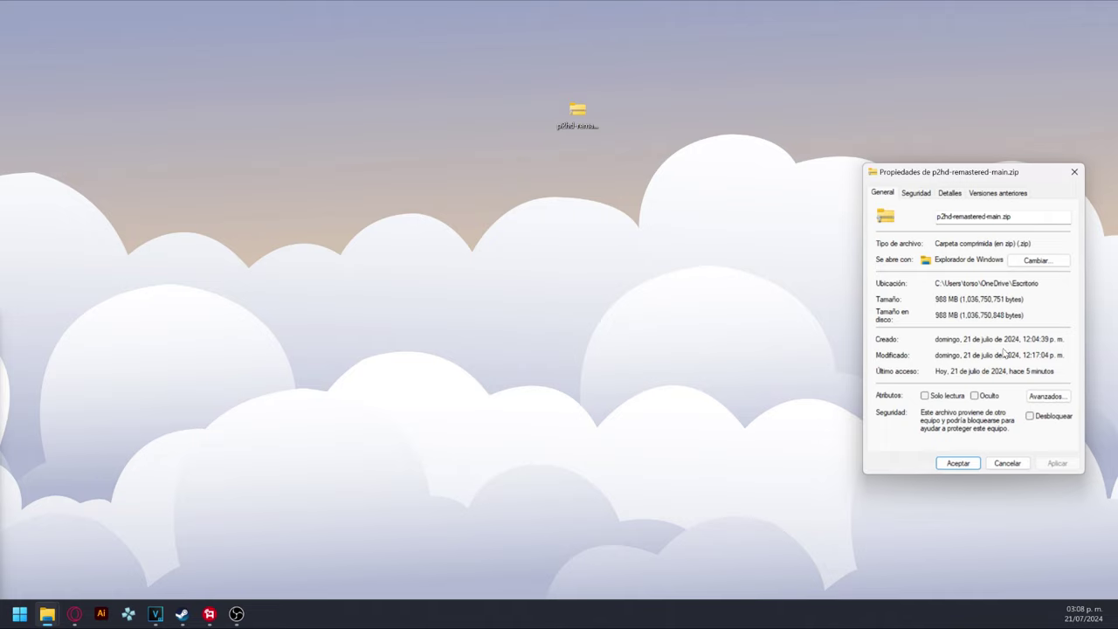
drag(979, 180, 806, 116)
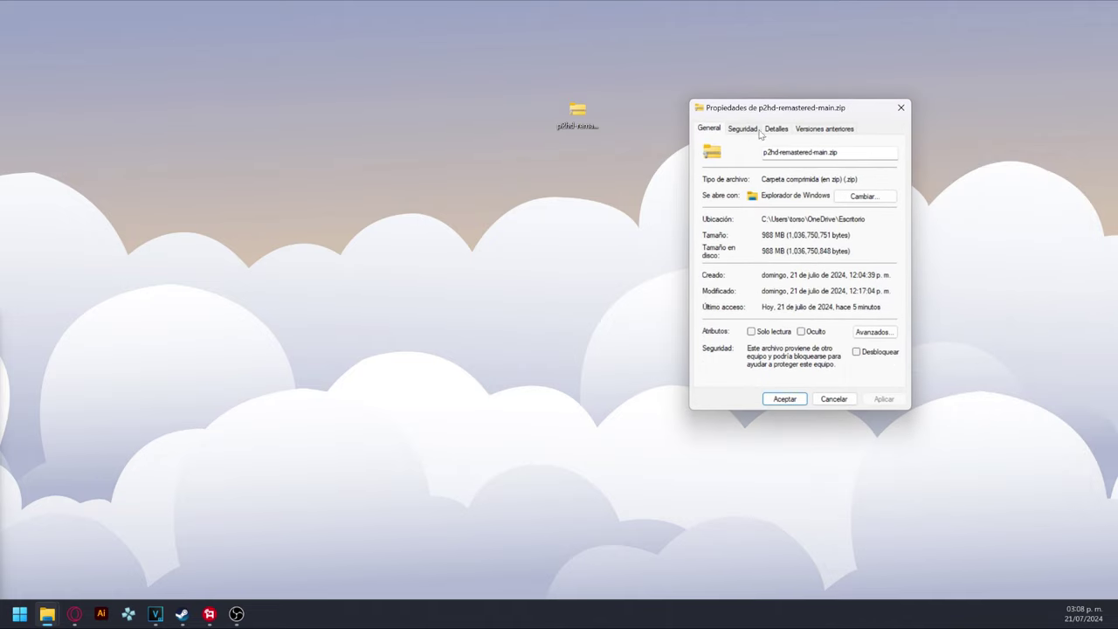
click(902, 108)
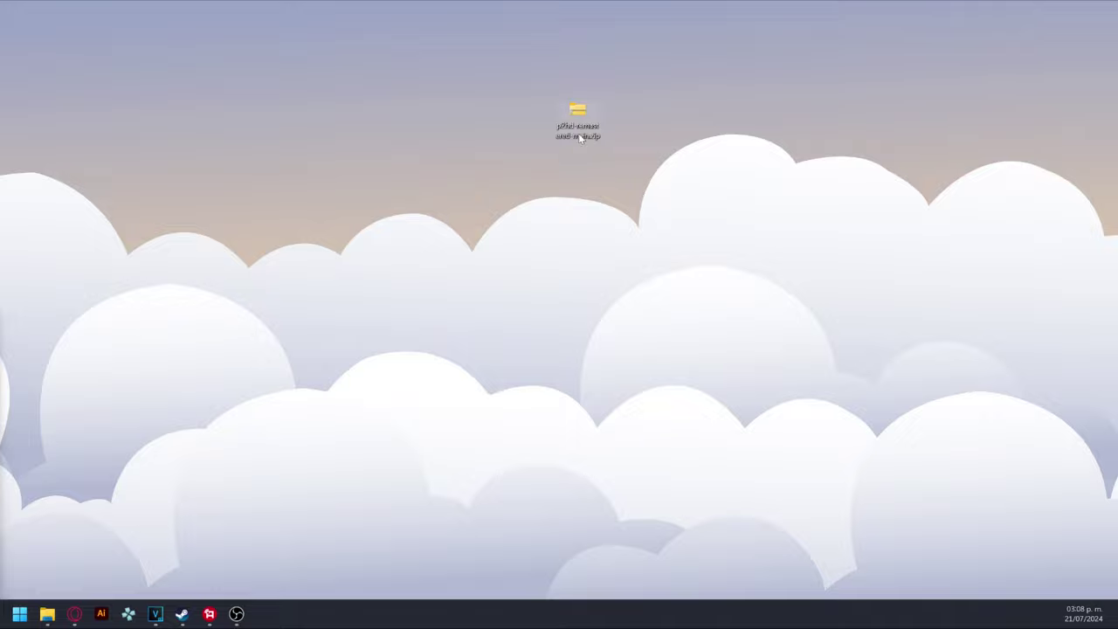
- Bring up the available actions for p2hd-remastered-main.zip on the desktop, and dismiss them without choosing one
drag(535, 101, 681, 201)
drag(514, 157, 517, 159)
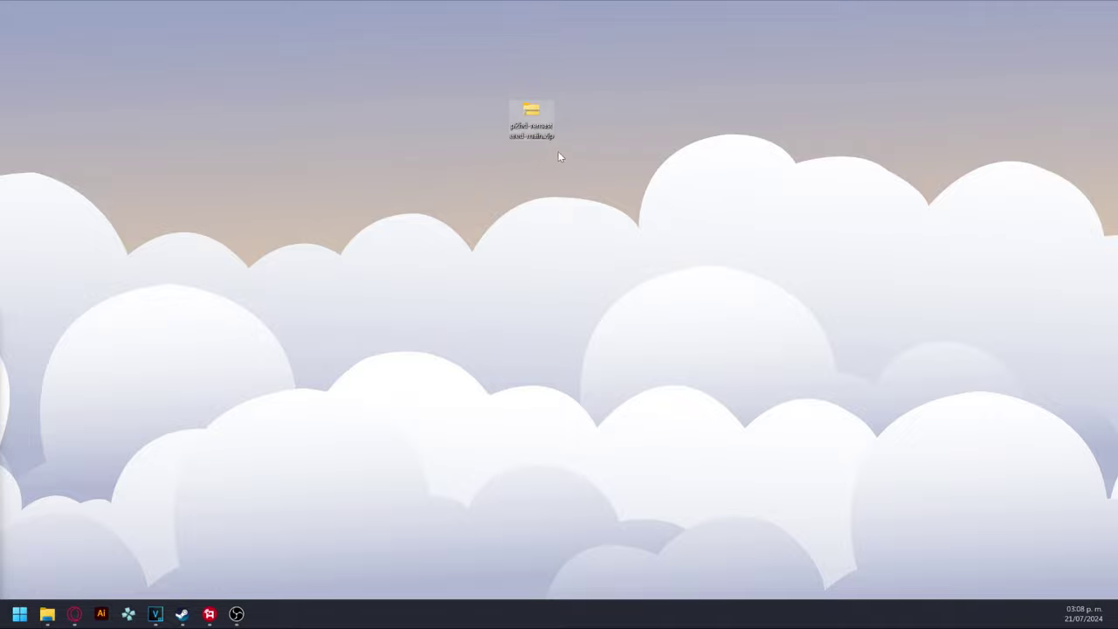
right_click(537, 106)
click(482, 214)
- Switch to File Explorer and view the extracted textures inside the inner p2hd-remastered-main folder
mouse_move(47, 615)
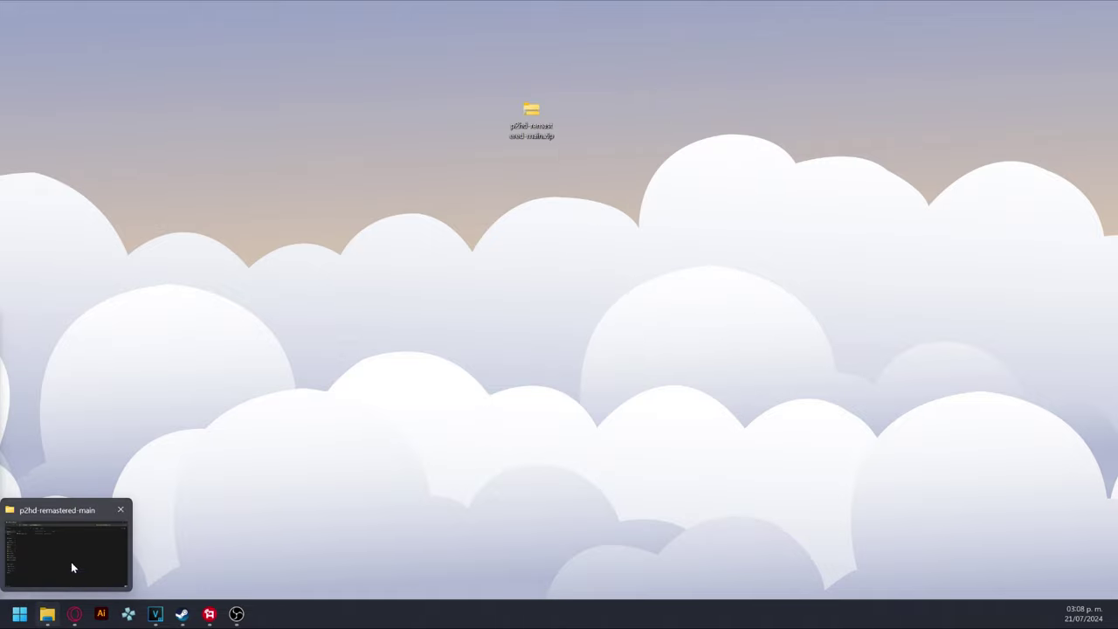
click(64, 585)
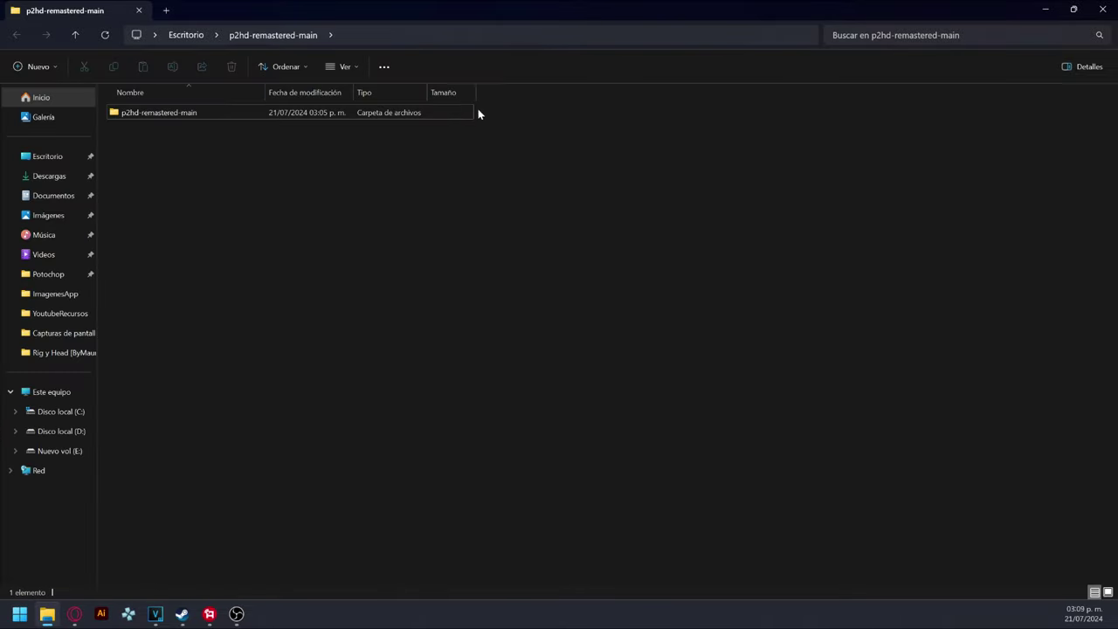
double_click(147, 118)
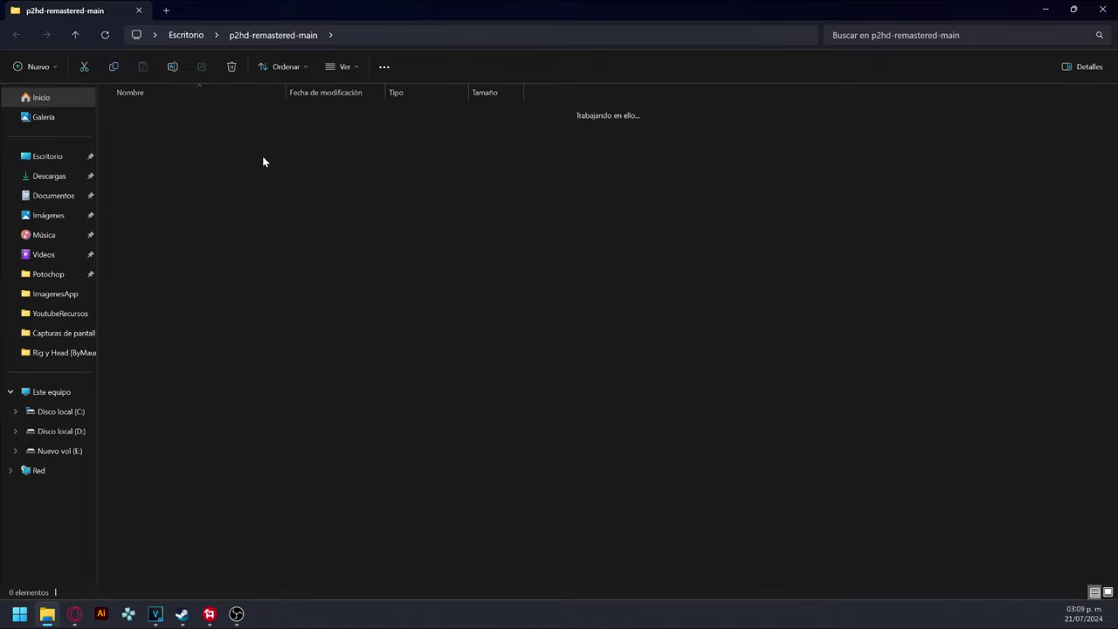
drag(204, 517, 229, 451)
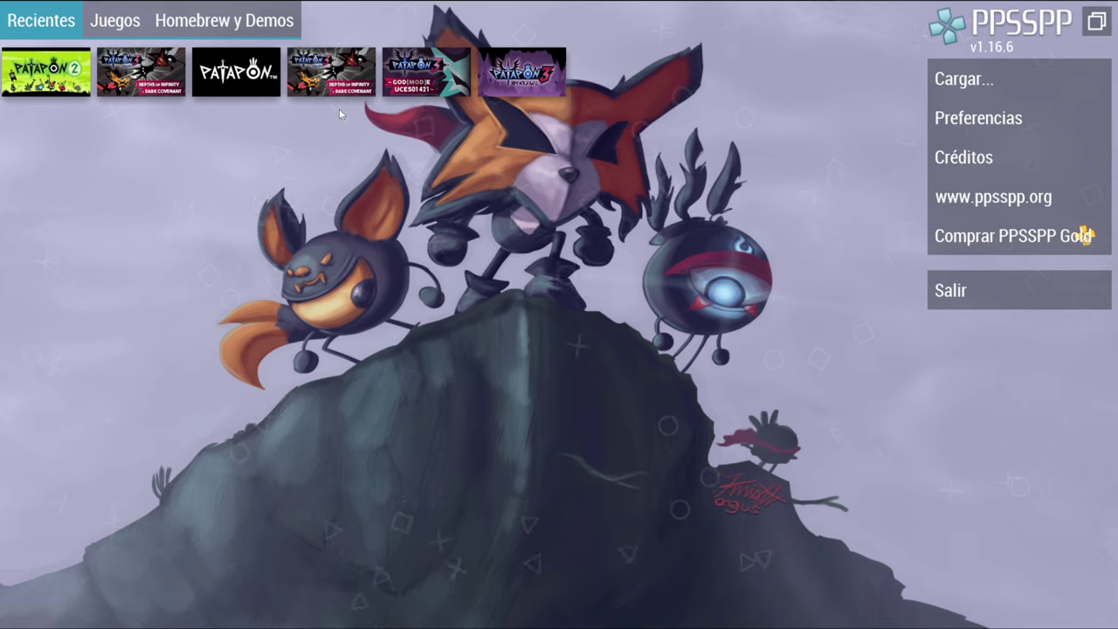
- Check the game ID and region of Patapon 2 in PPSSPP, and return to the recent games
click(58, 93)
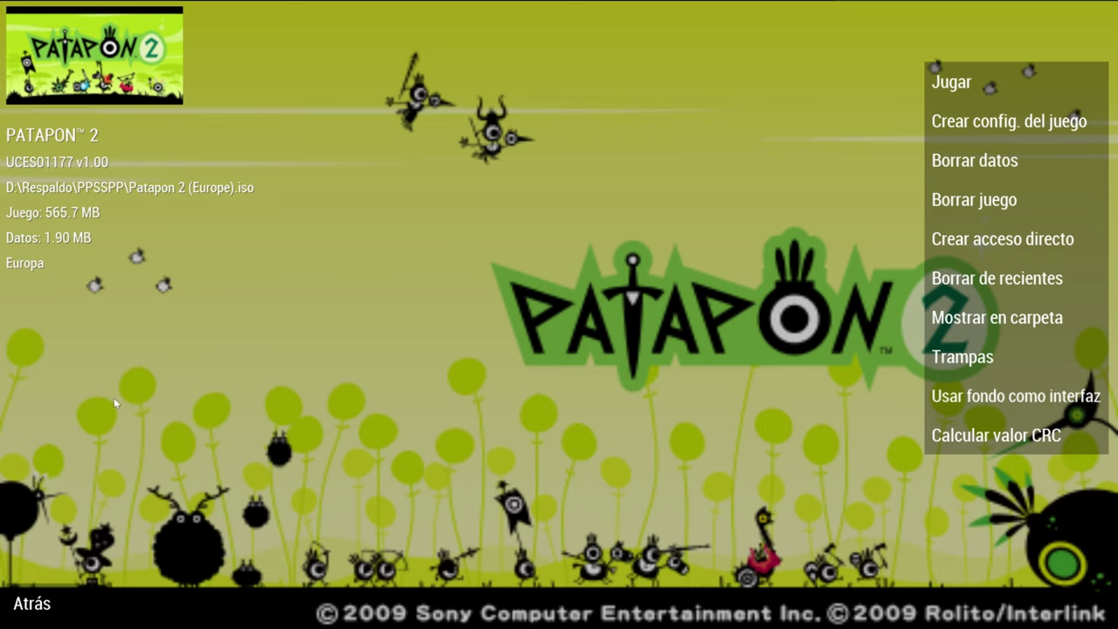
click(50, 612)
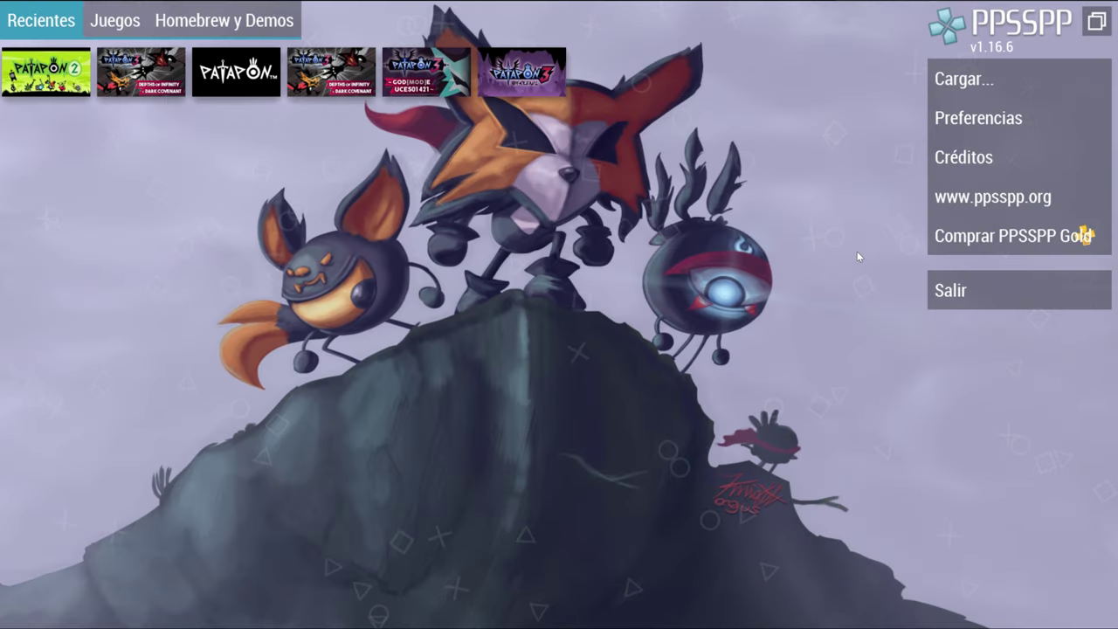
- Enable texture replacement (Remplazar texturas) in the PPSSPP developer tools, and leave the settings
click(958, 125)
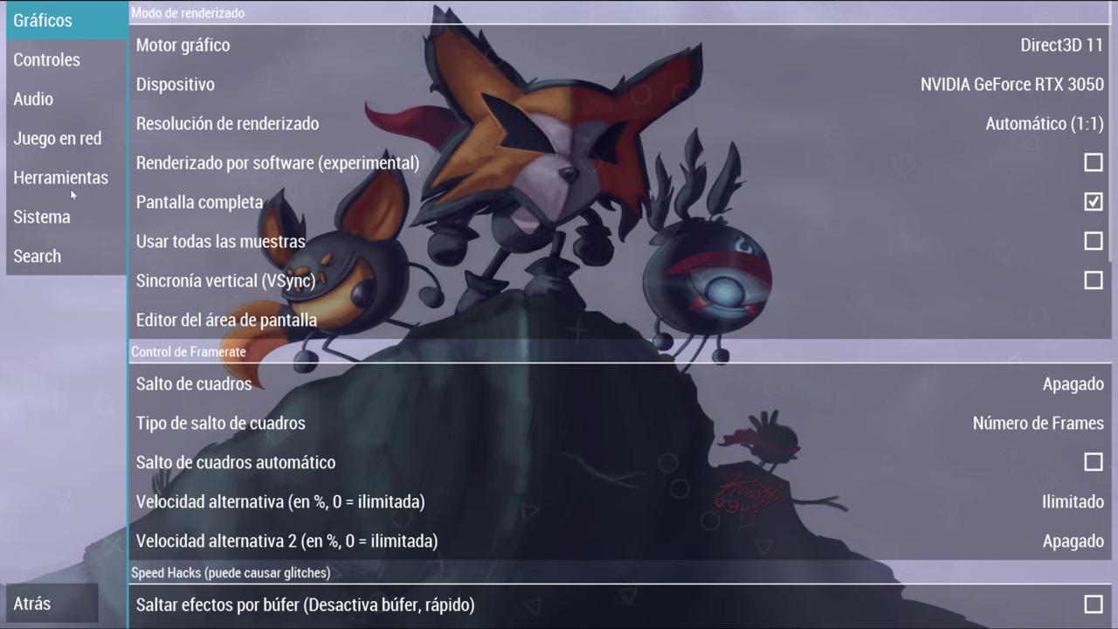
click(66, 211)
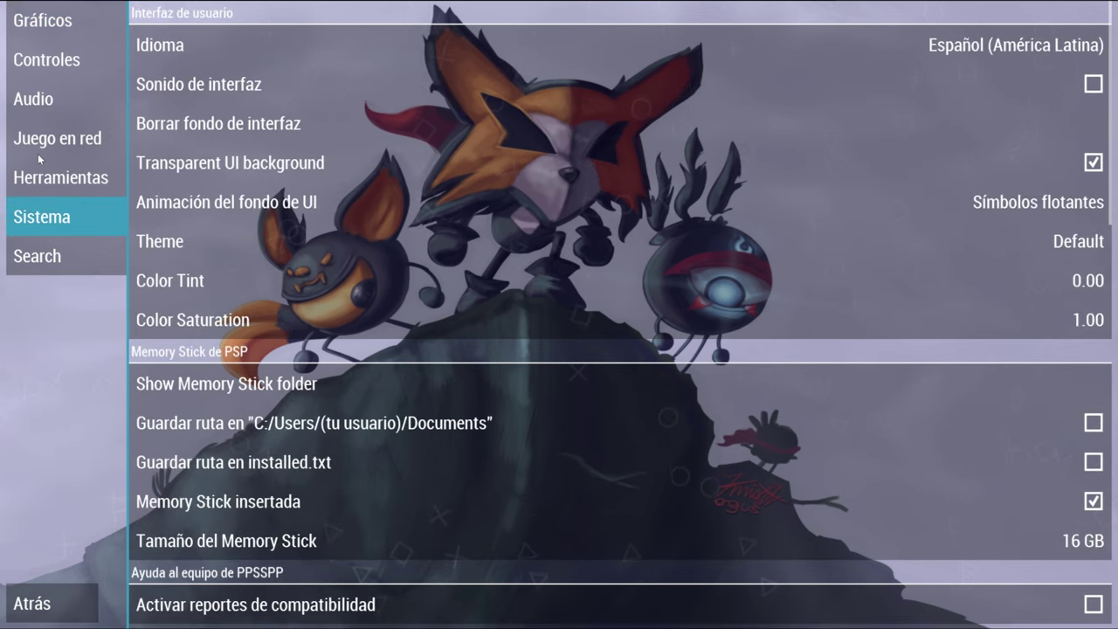
click(44, 177)
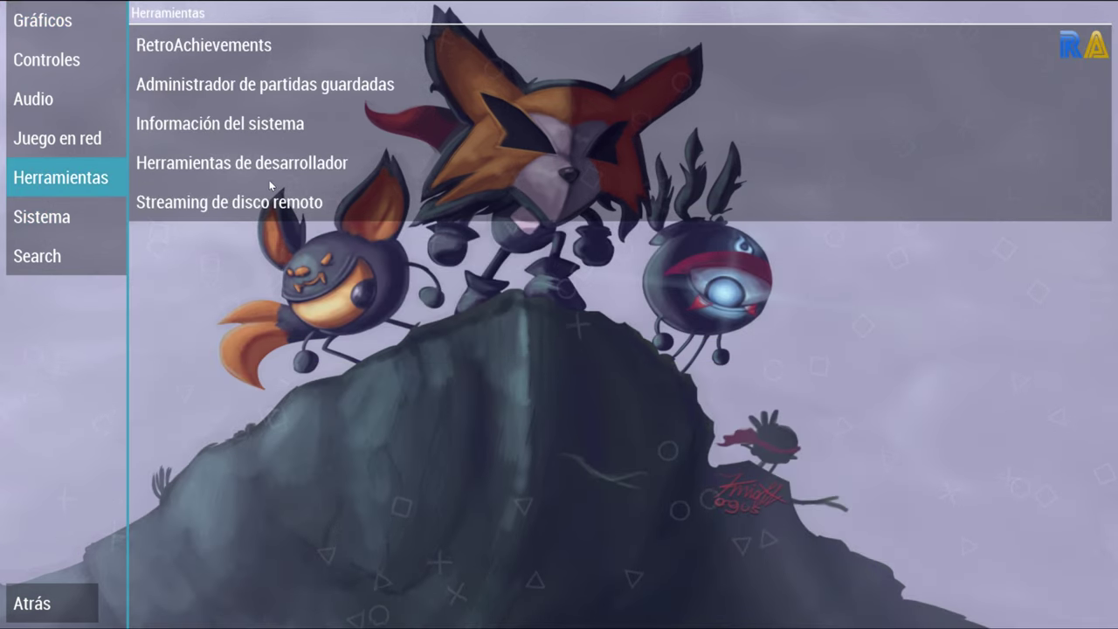
click(281, 160)
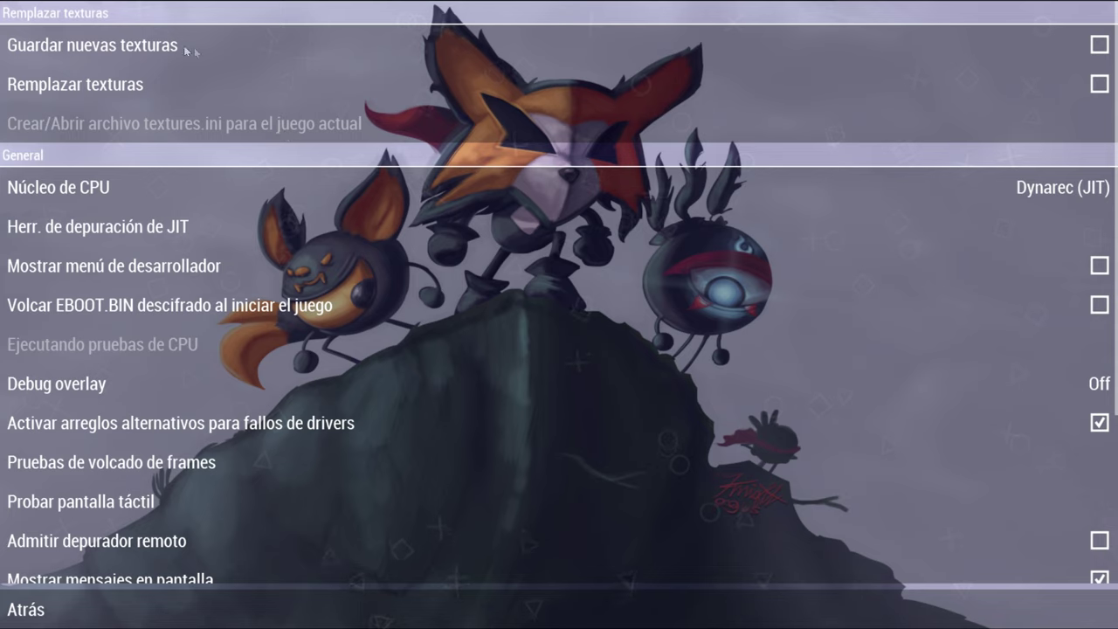
click(105, 88)
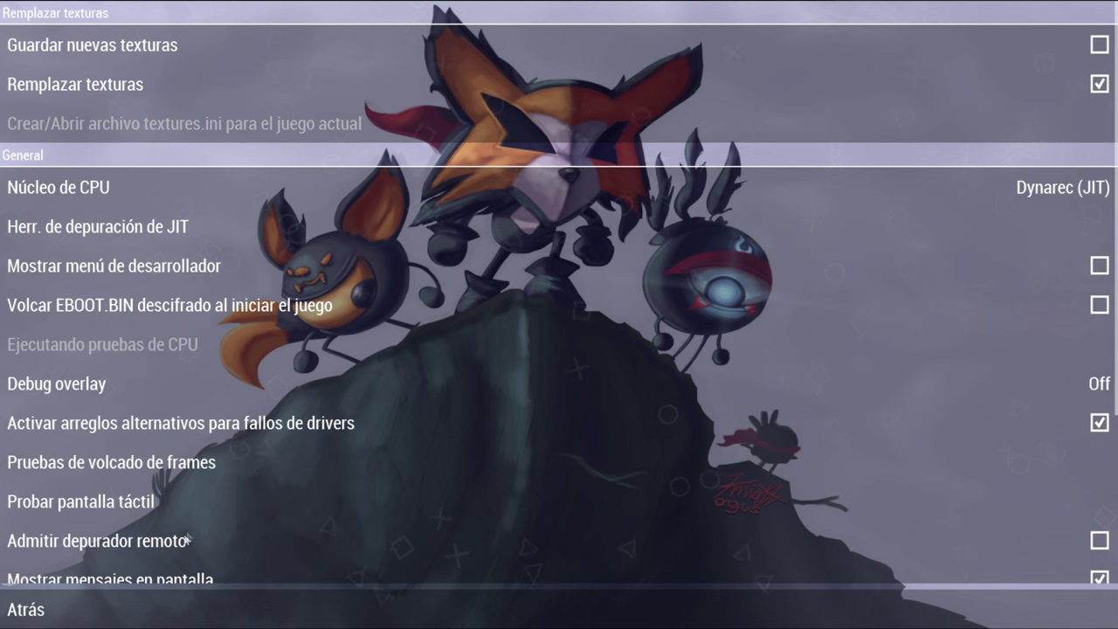
click(47, 612)
click(68, 599)
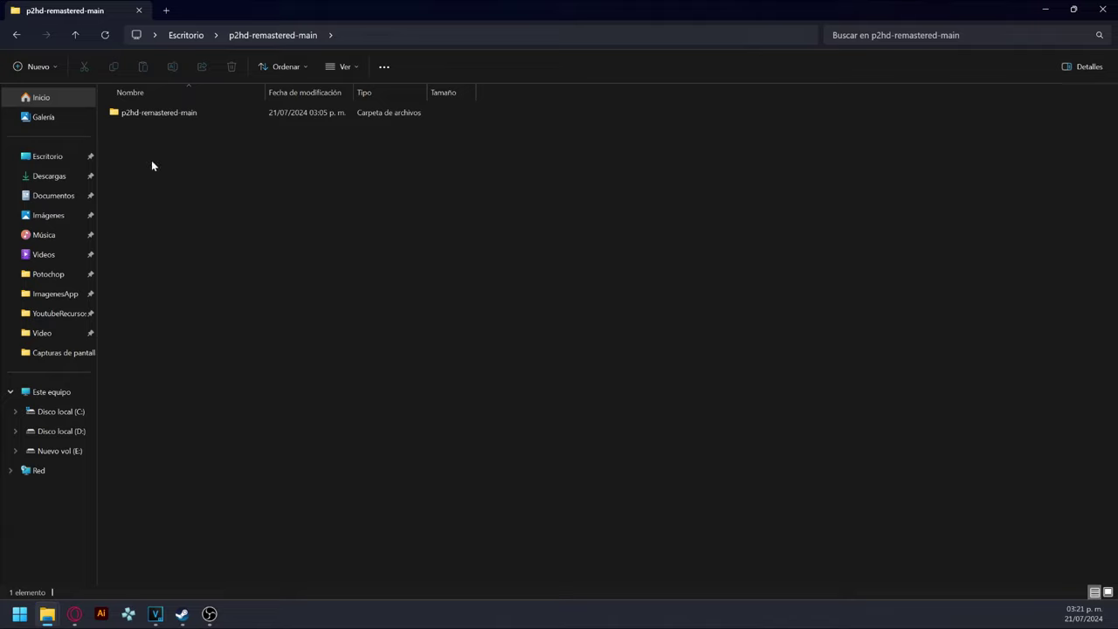
- Examine all the files in the inner p2hd-remastered-main folder in File Explorer, and go back to select that folder
double_click(158, 115)
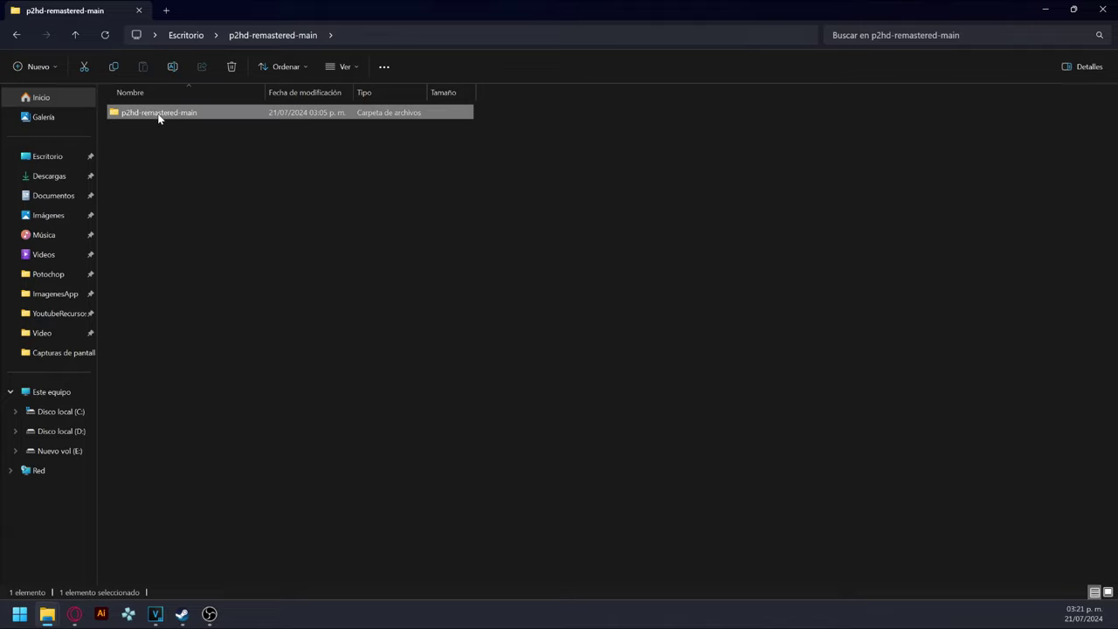
drag(282, 428, 216, 114)
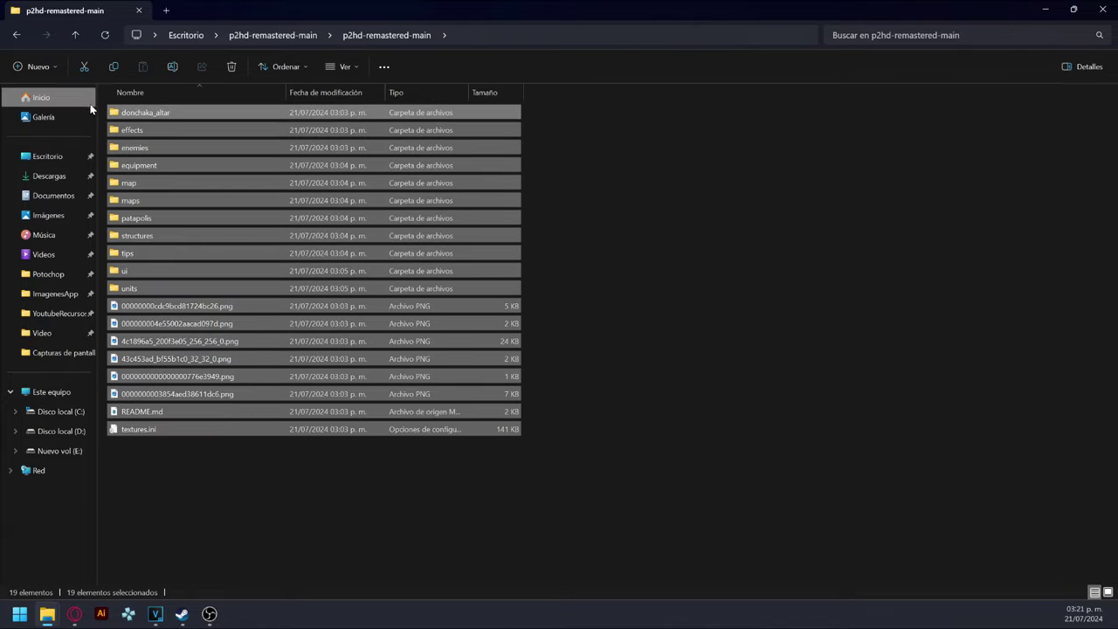
click(15, 35)
click(160, 117)
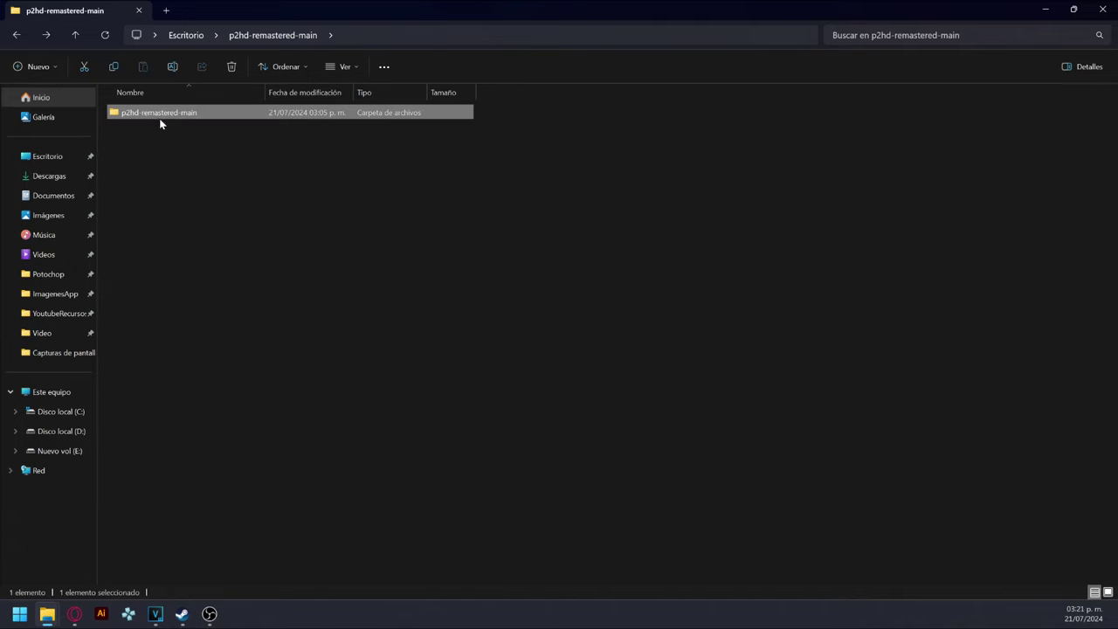